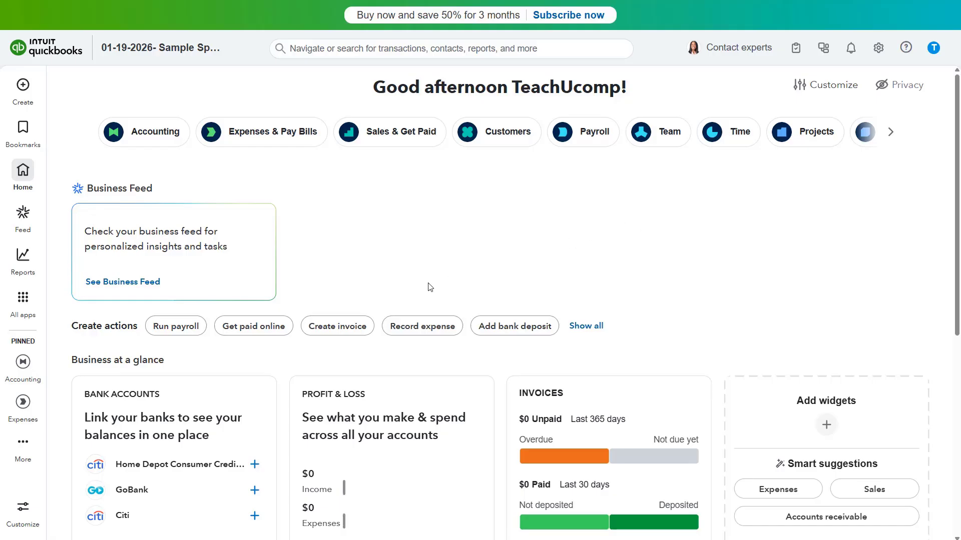
- Open the Sales Tax overview and start the setup for turning on sales tax, continuing to the business address
left_click(25, 299)
mouse_move(129, 438)
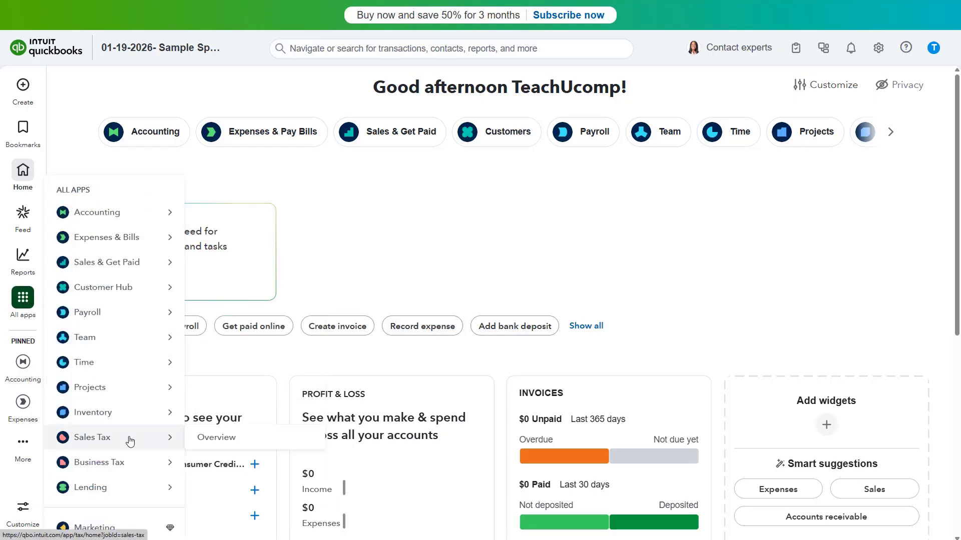
left_click(204, 438)
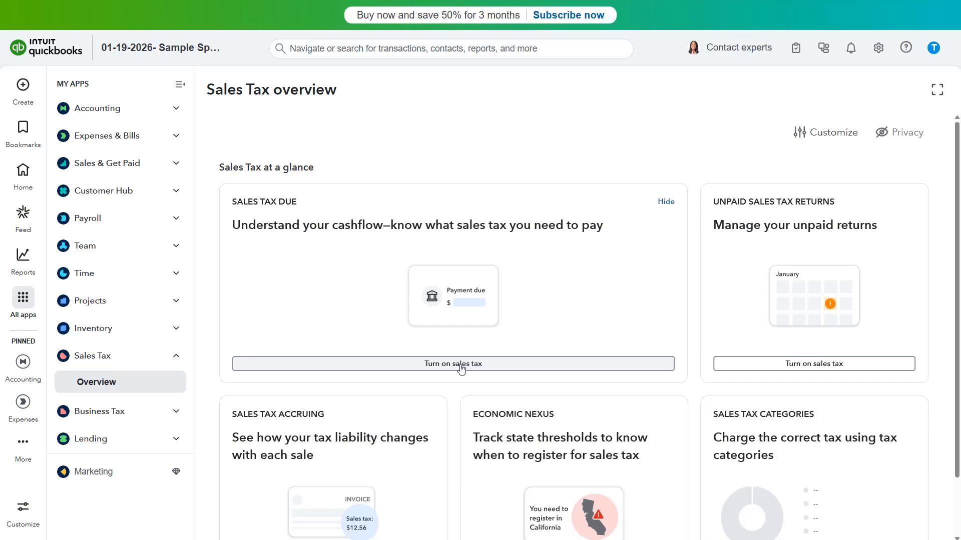
left_click(461, 365)
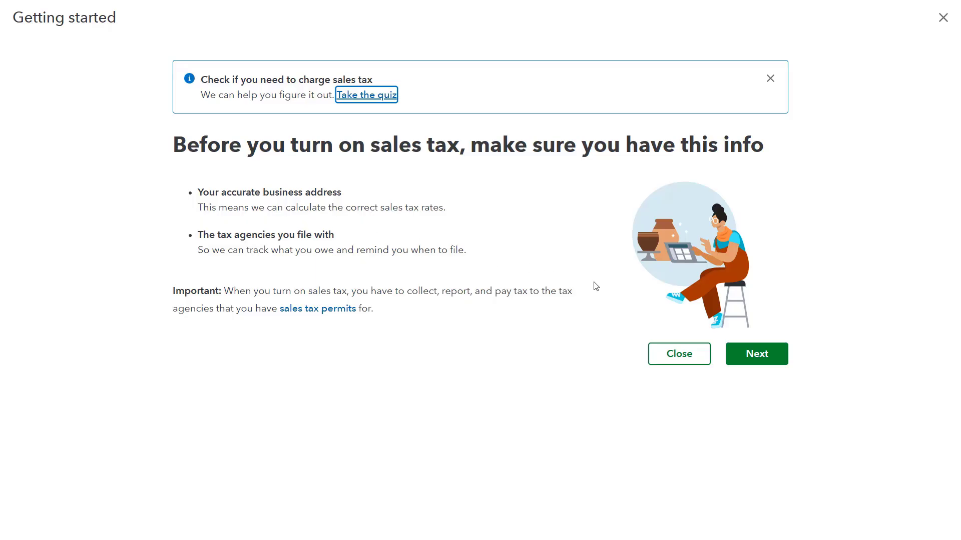
left_click(772, 357)
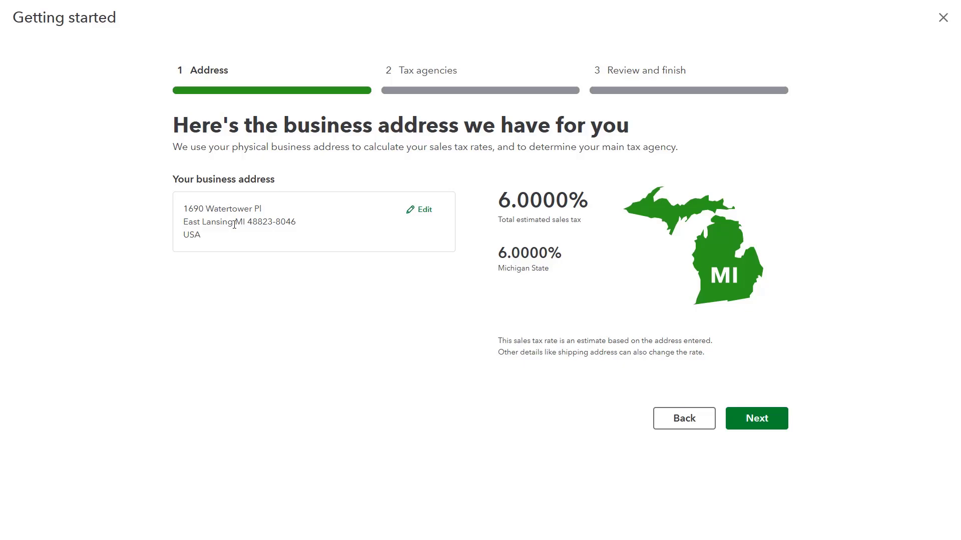
- Check the business address details in the edit form, keep them as they are, and continue to the tax agencies
left_click(412, 213)
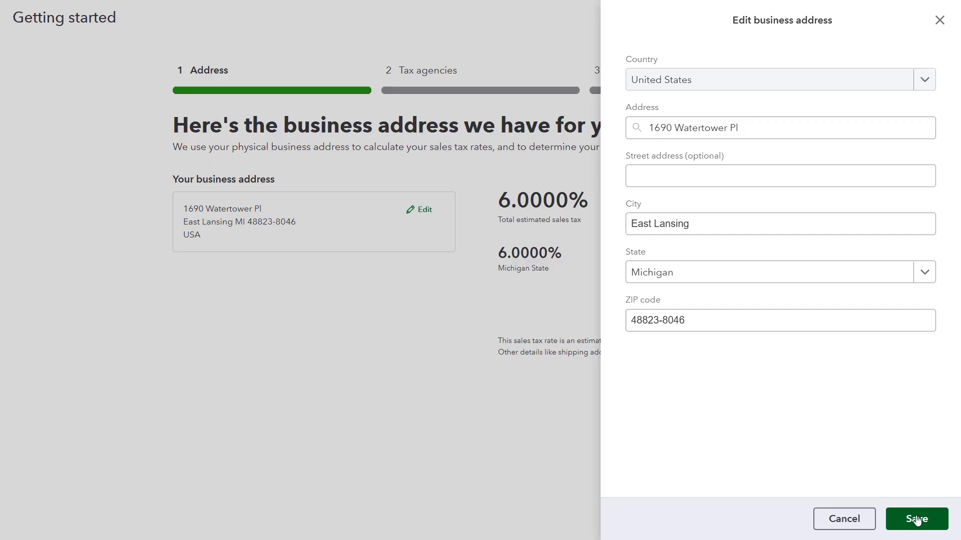
left_click(525, 385)
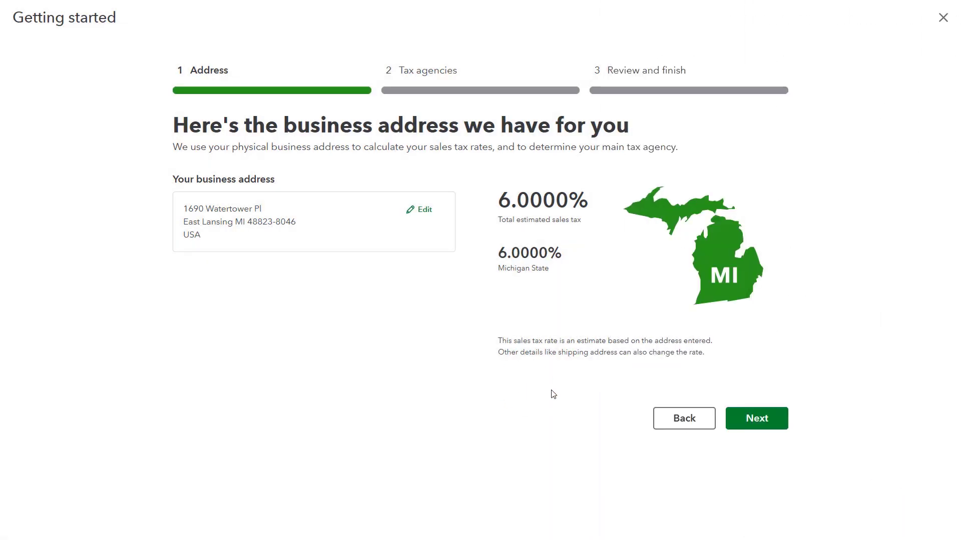
left_click(754, 417)
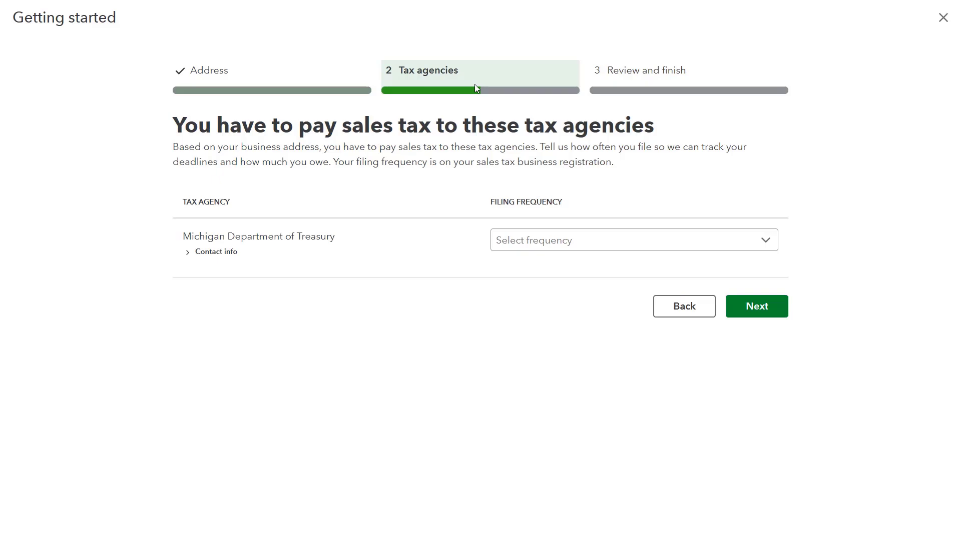
- Set the Michigan Department of Treasury's filing frequency to Quarterly and continue
left_click(770, 245)
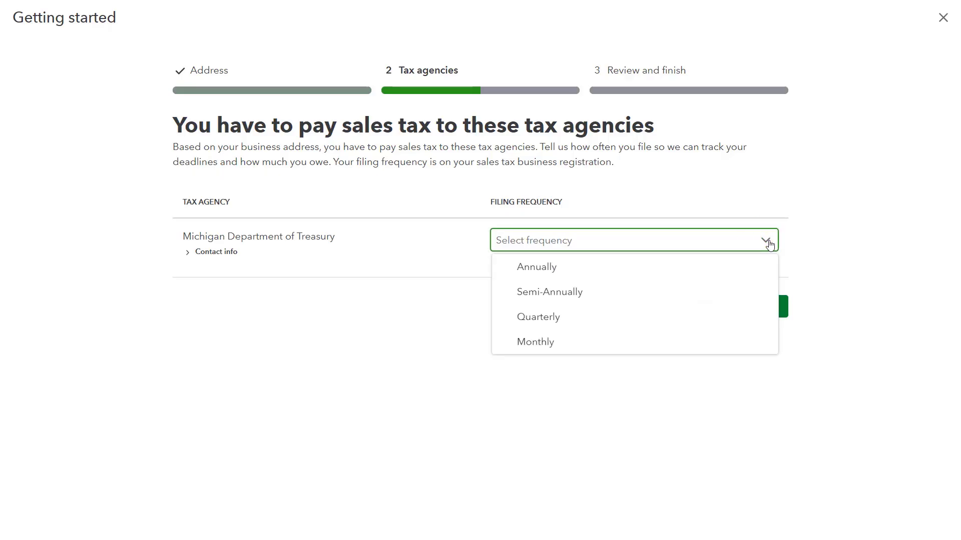
left_click(651, 315)
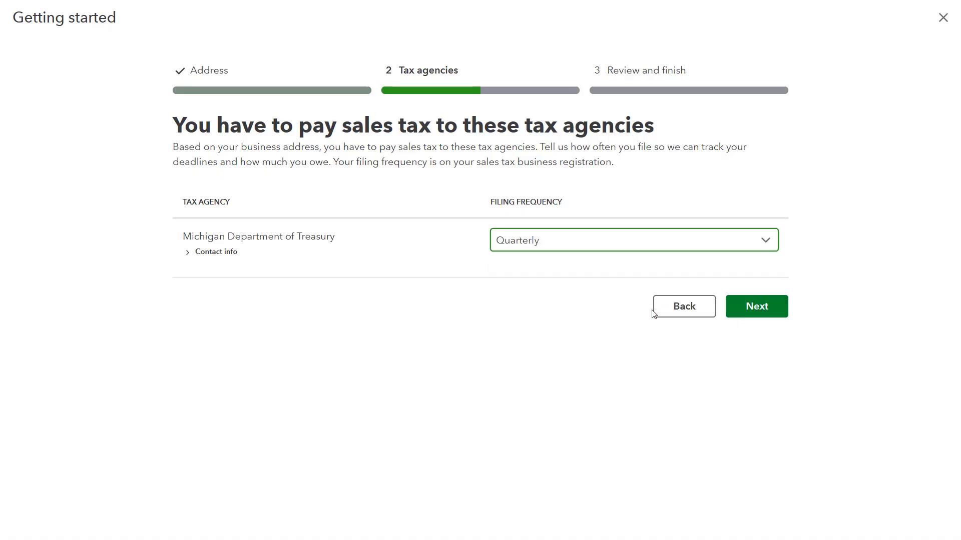
left_click(761, 316)
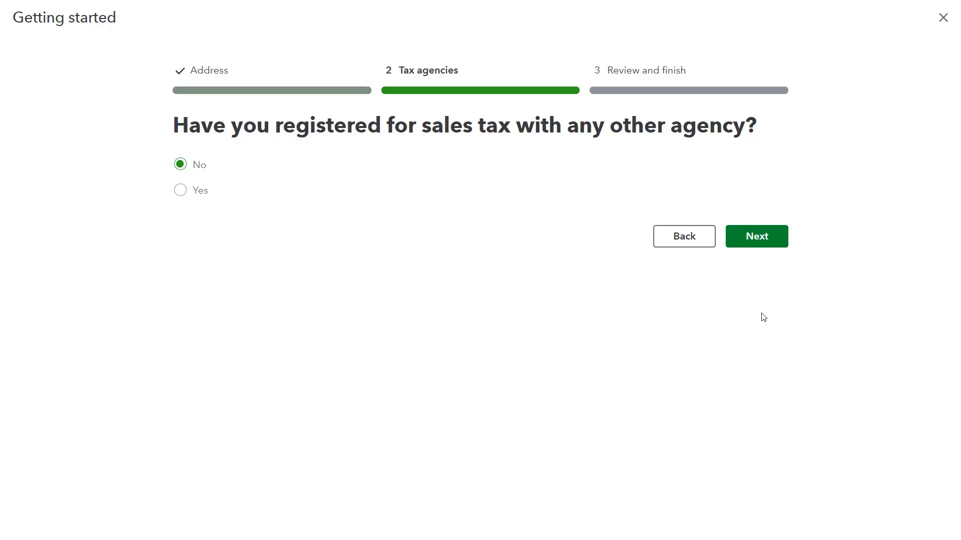
- Try adding the Indiana Department of Revenue as another agency filing Quarterly, plus a second blank agency row that is deleted
left_click(205, 199)
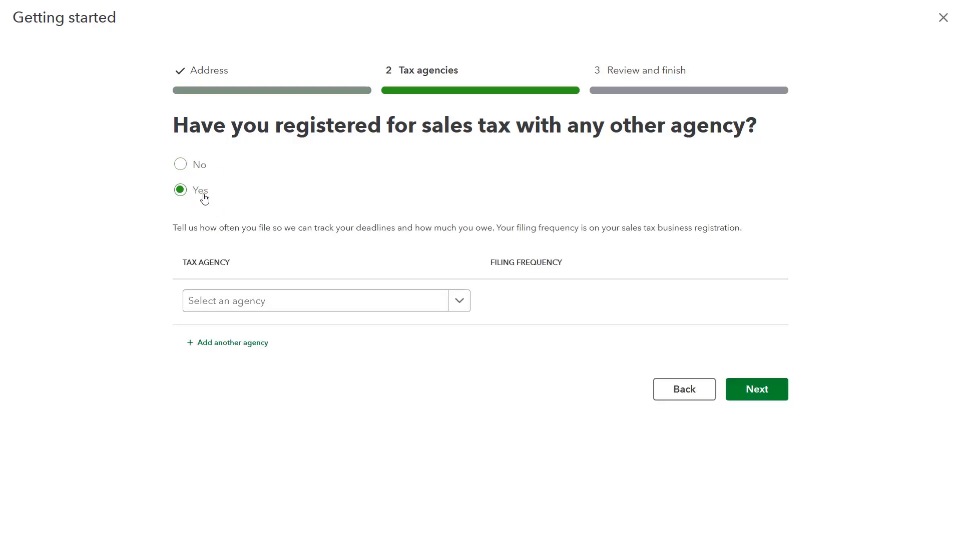
left_click(458, 312)
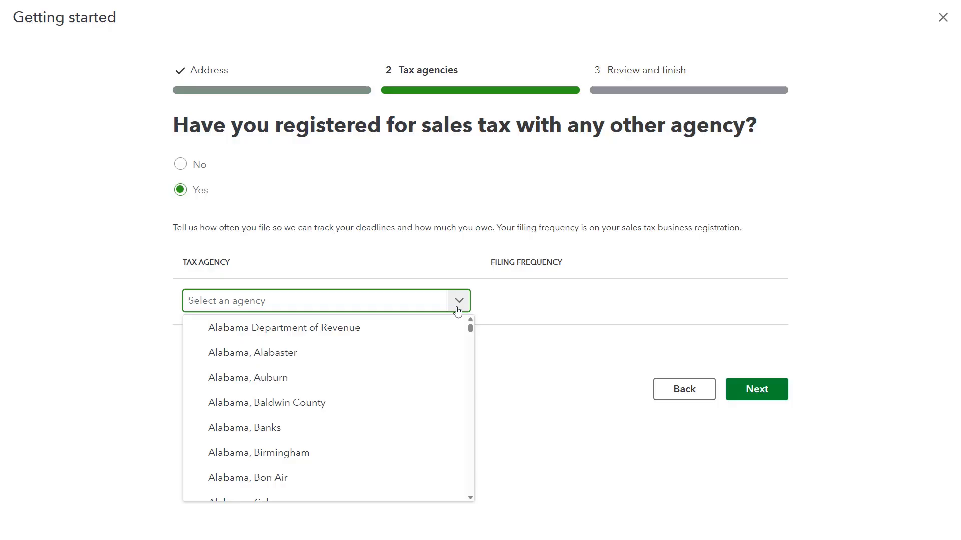
scroll(415, 352, "down", 15)
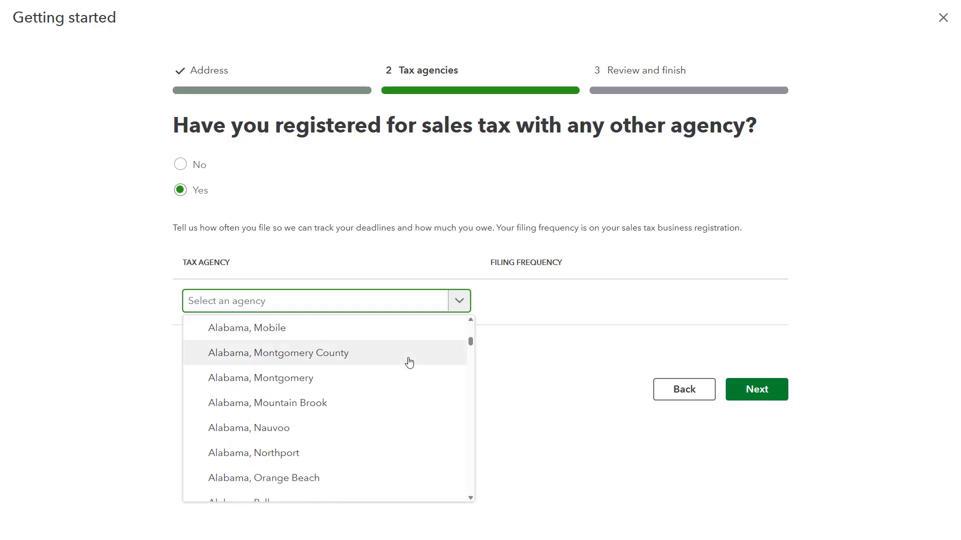
type("indi")
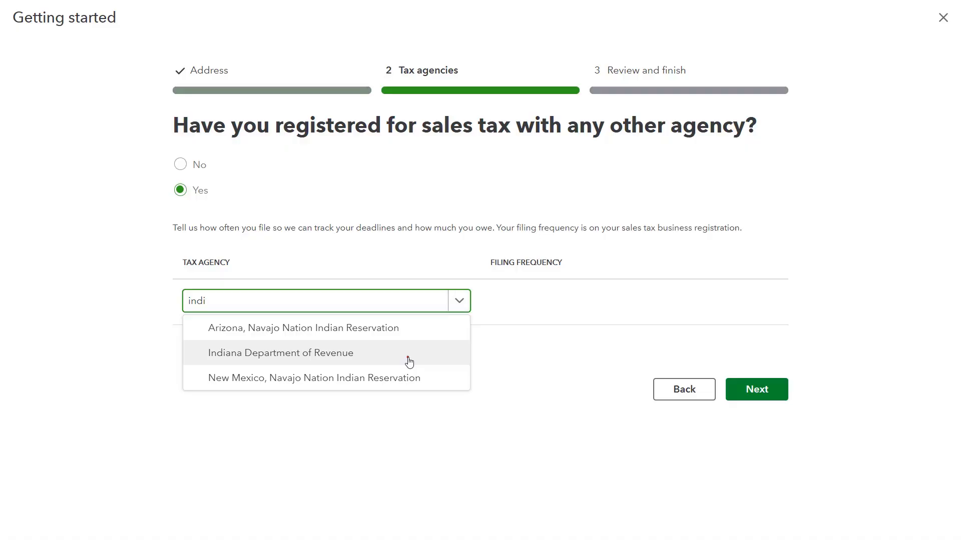
left_click(409, 362)
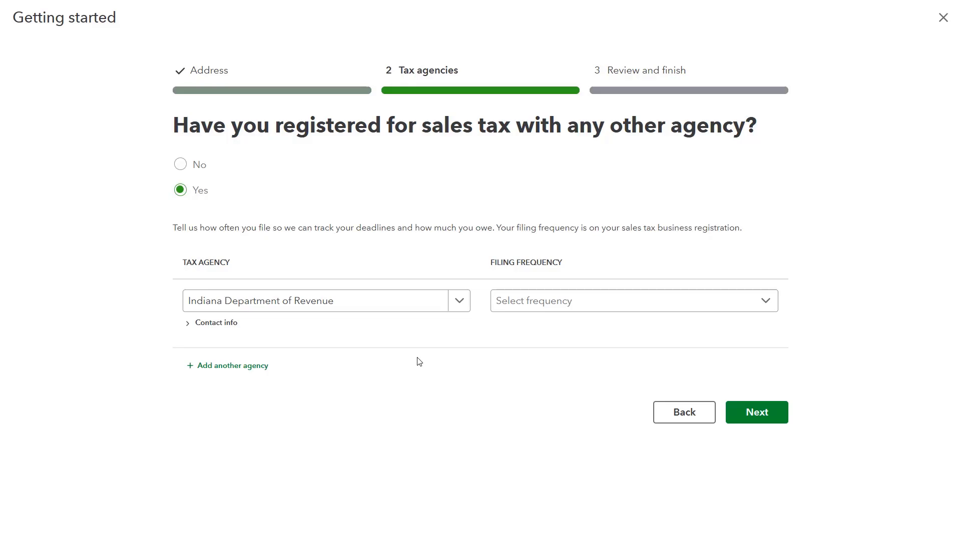
left_click(765, 306)
left_click(672, 384)
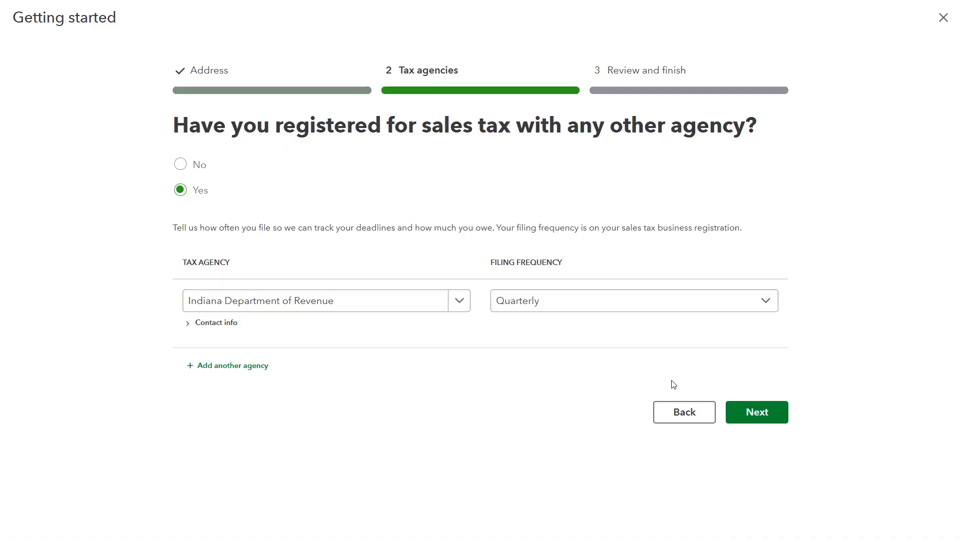
left_click(243, 370)
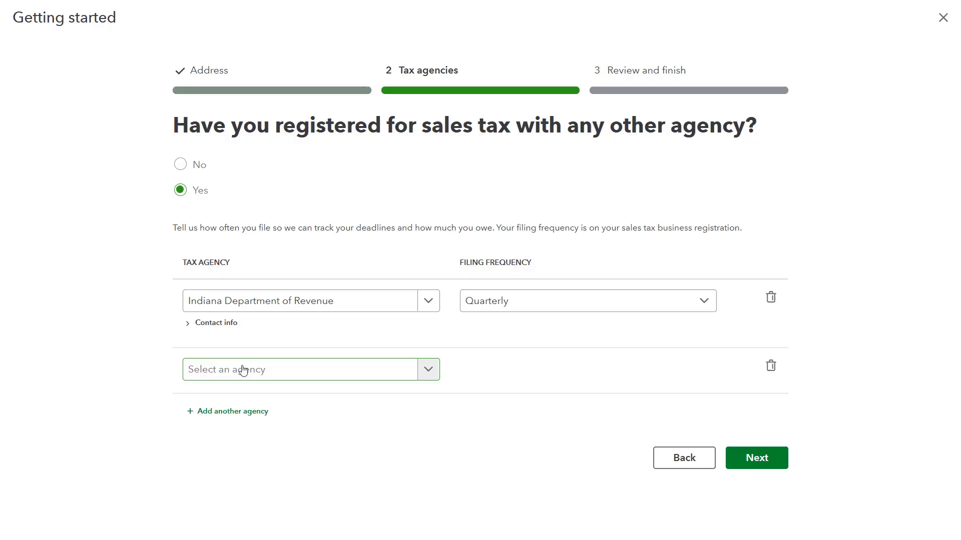
left_click(771, 367)
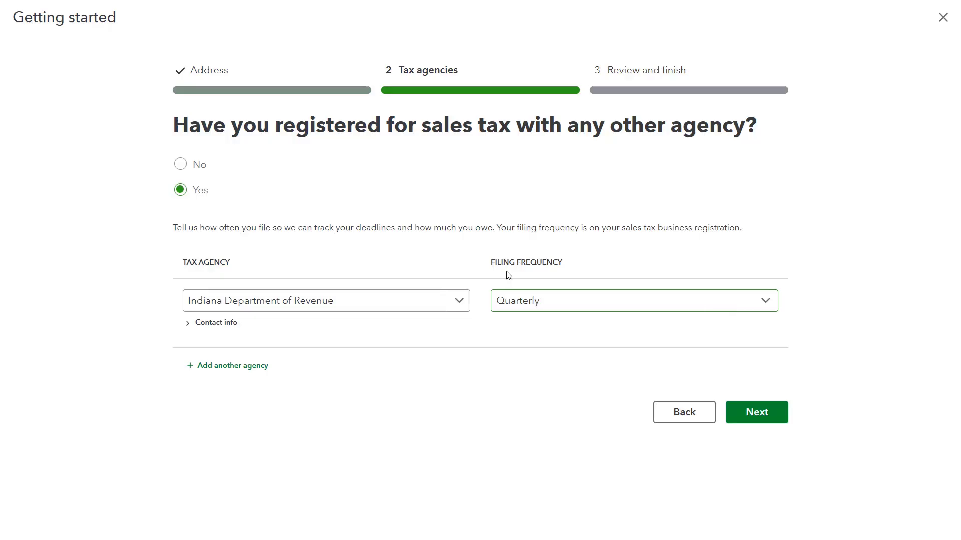
- Answer No to registration with any other agency, then finish the setup and turn on sales tax
left_click(183, 165)
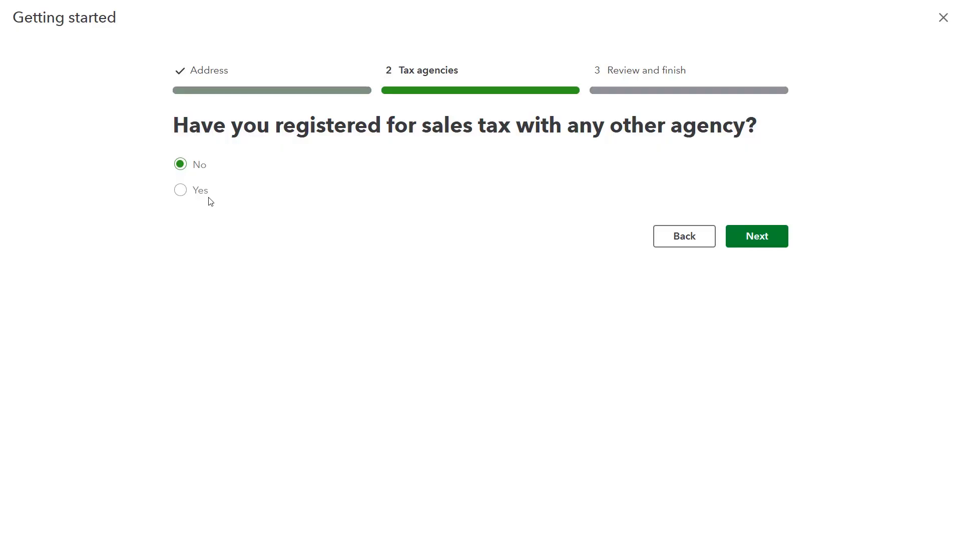
left_click(757, 237)
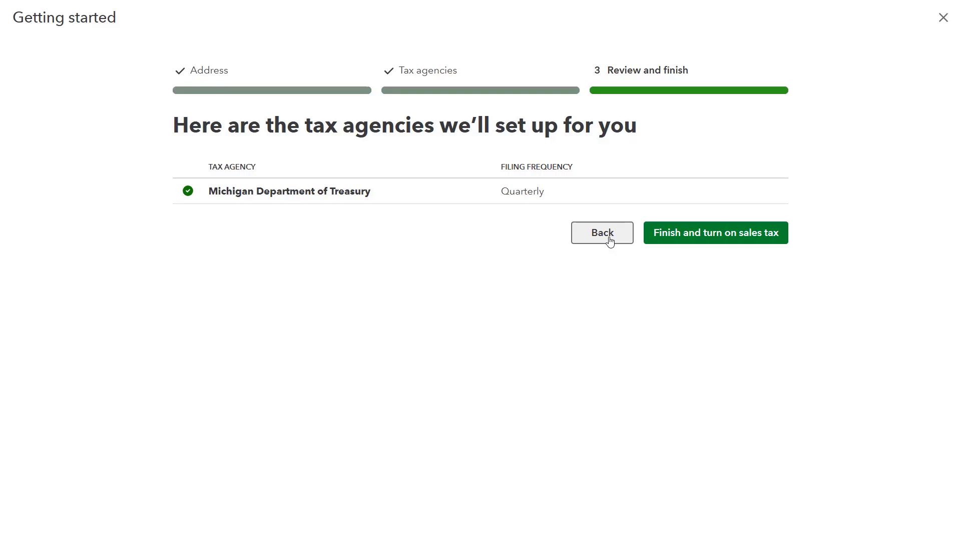
left_click(693, 243)
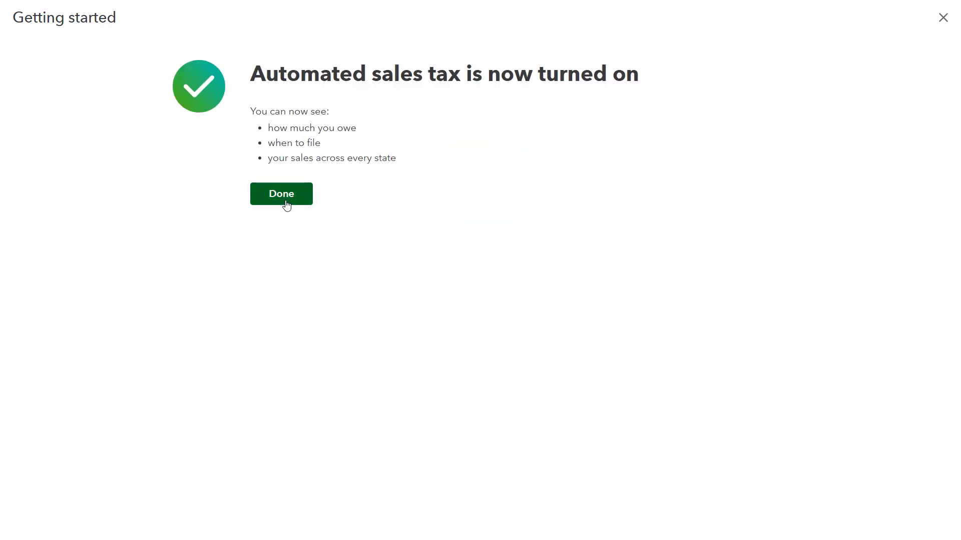
left_click(286, 204)
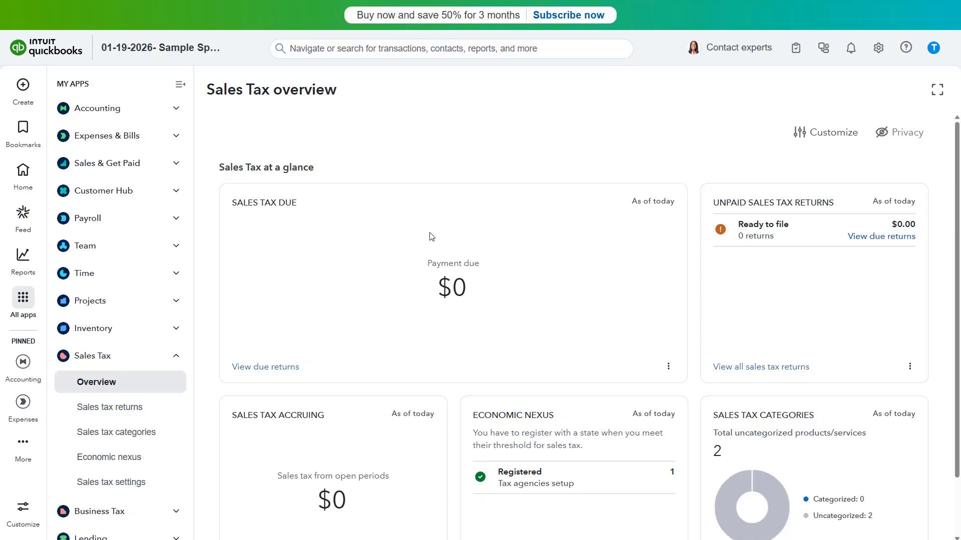
- Open the sales tax returns and view the list of available reports
left_click(104, 411)
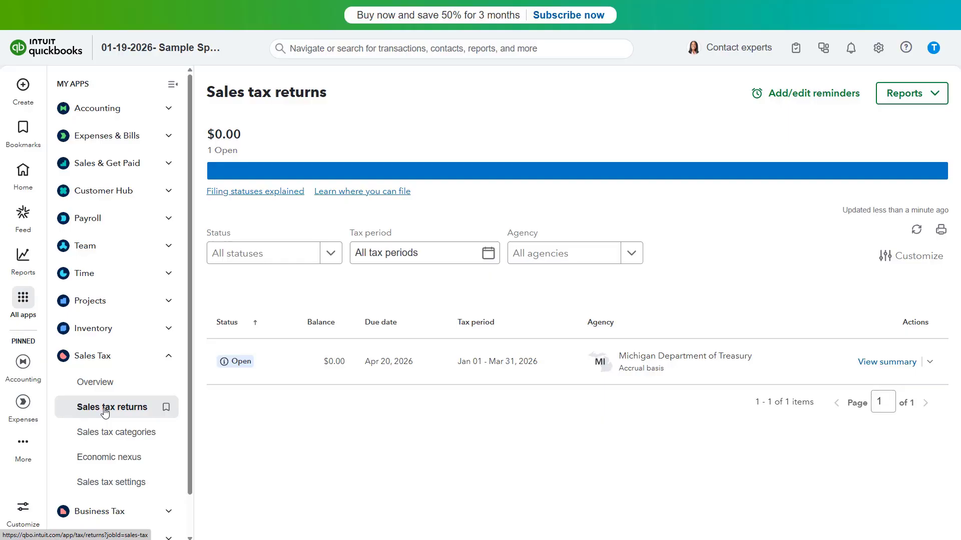
left_click(906, 101)
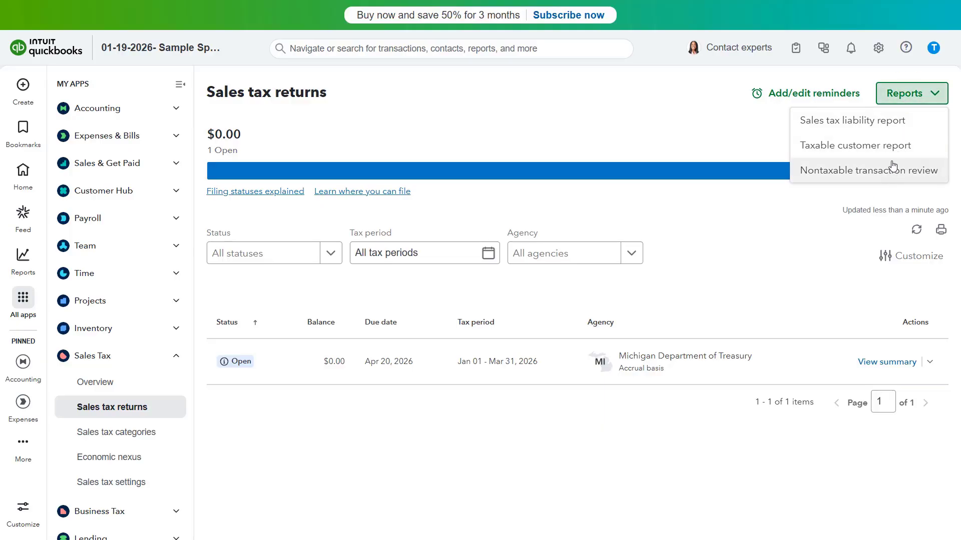
left_click(909, 101)
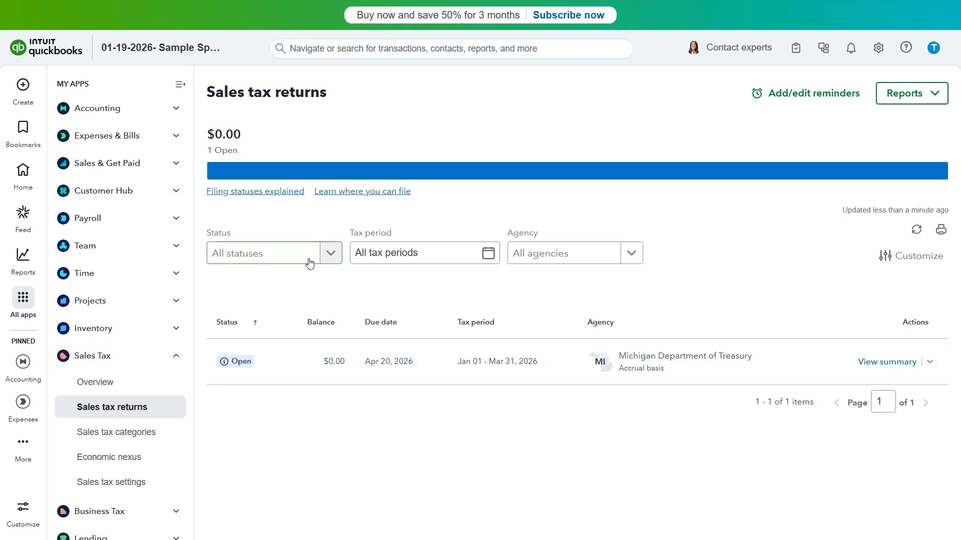
- Try the Due status filter on the returns, inspecting the tax period and agency filters before clearing it
left_click(332, 255)
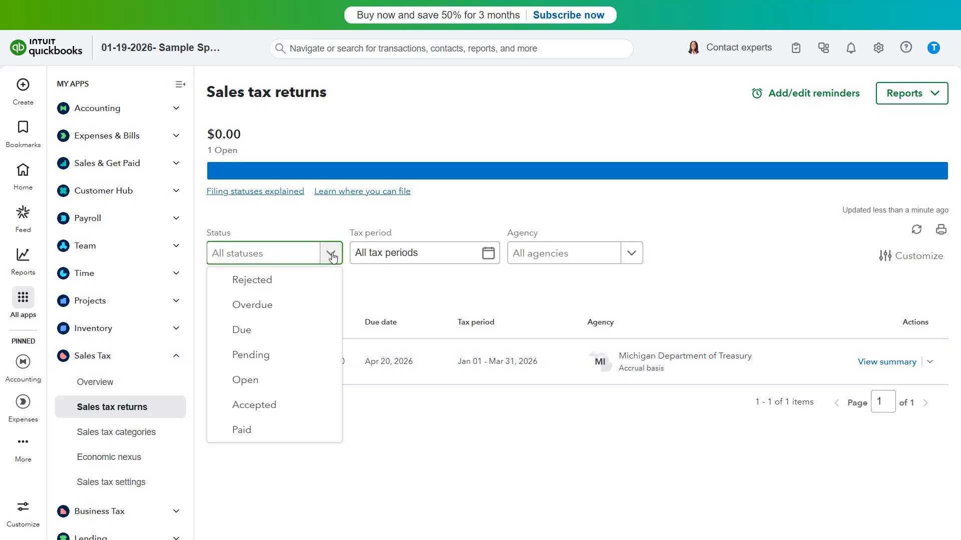
left_click(304, 330)
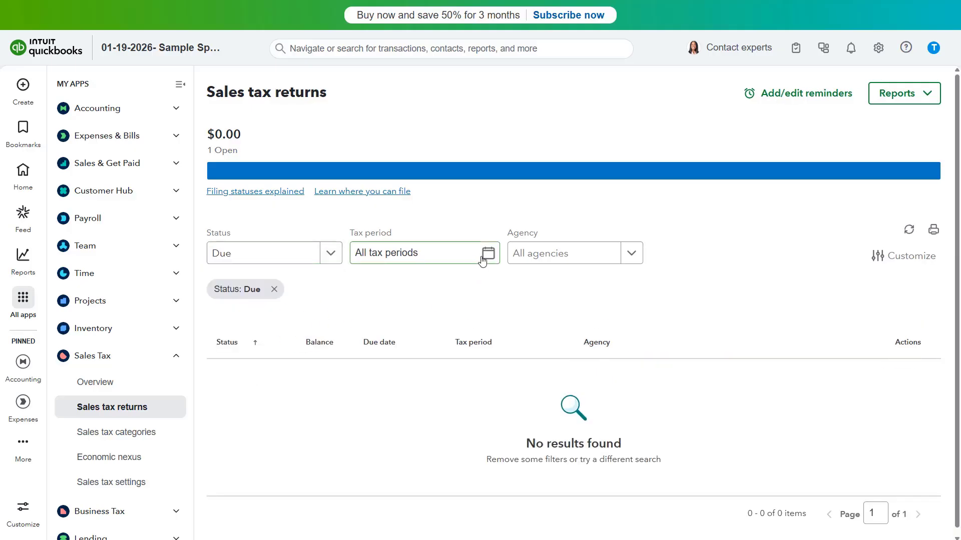
left_click(488, 254)
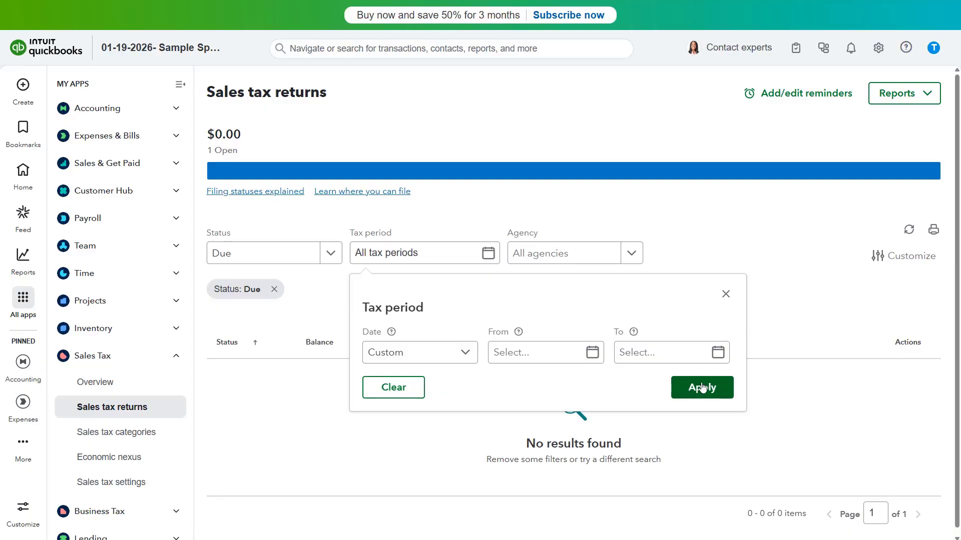
left_click(725, 295)
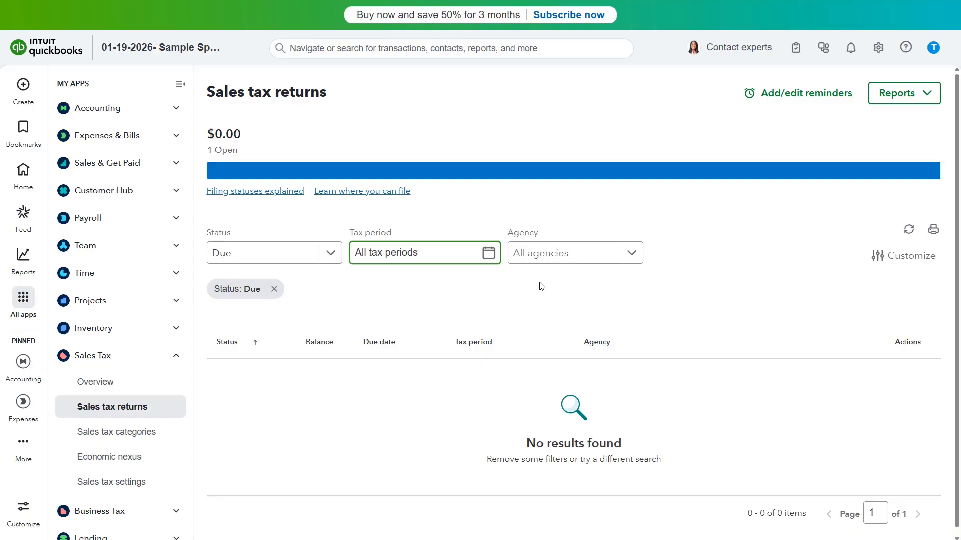
left_click(631, 254)
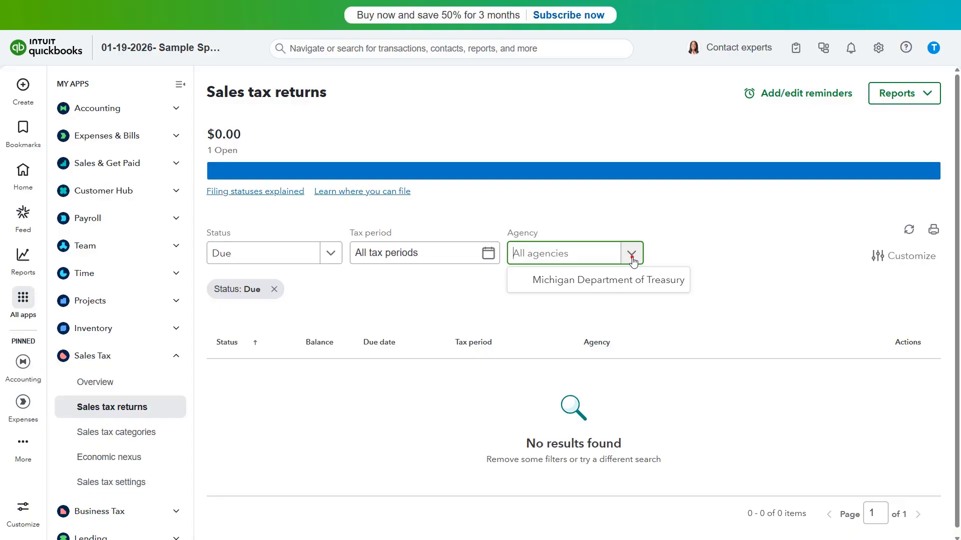
left_click(632, 255)
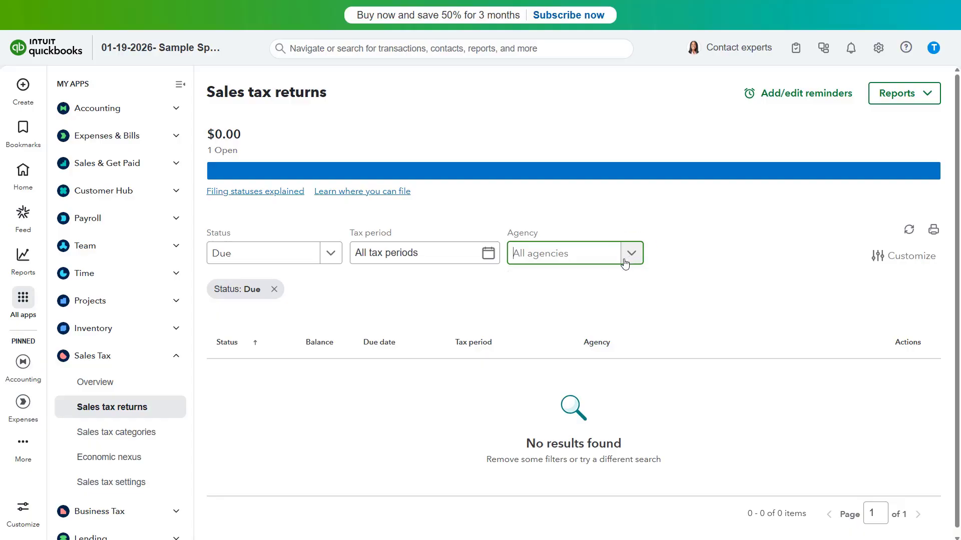
left_click(274, 291)
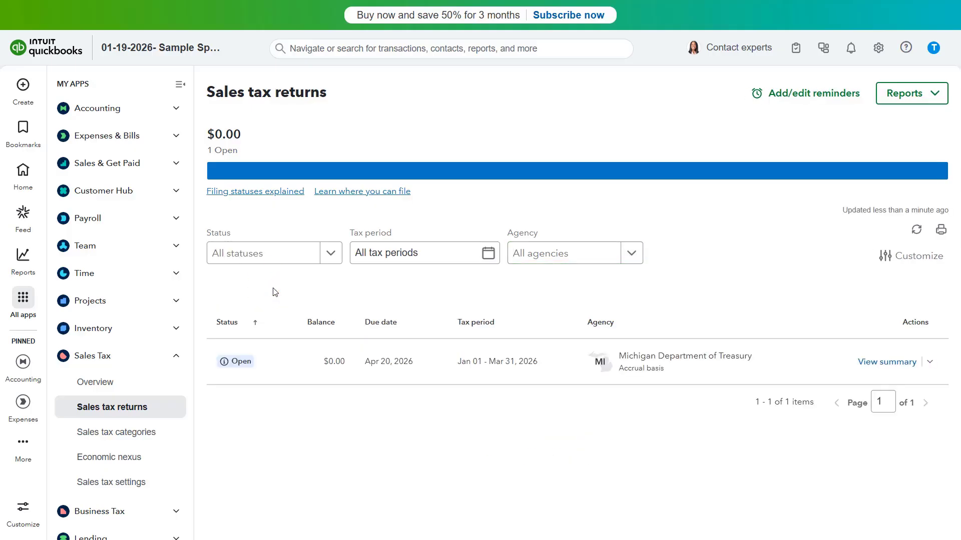